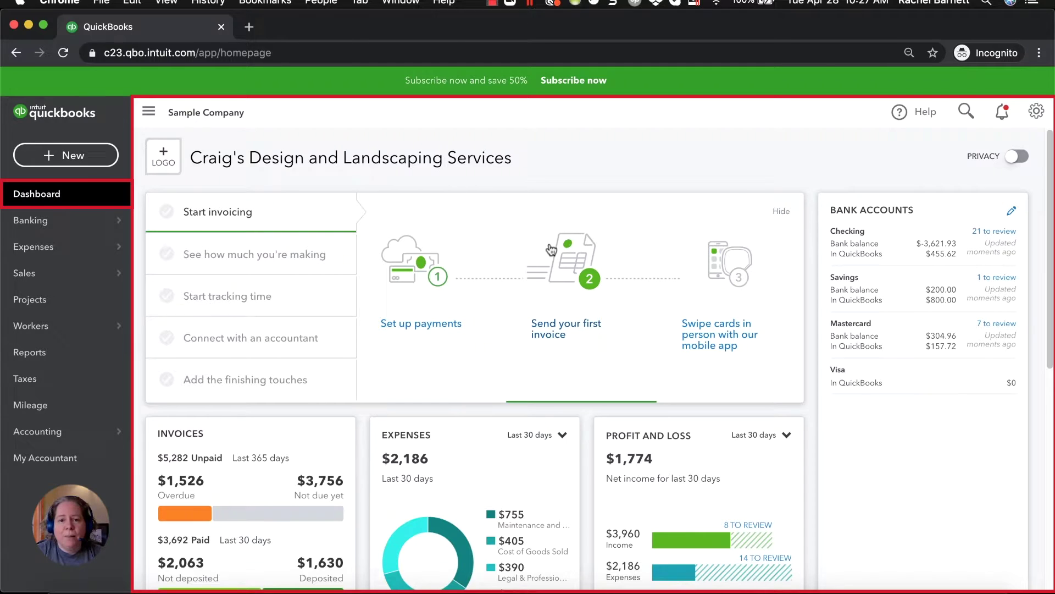
Open the Banking page listing Checking's 21 downloaded transactions awaiting review.
scroll(547, 247, down, 2)
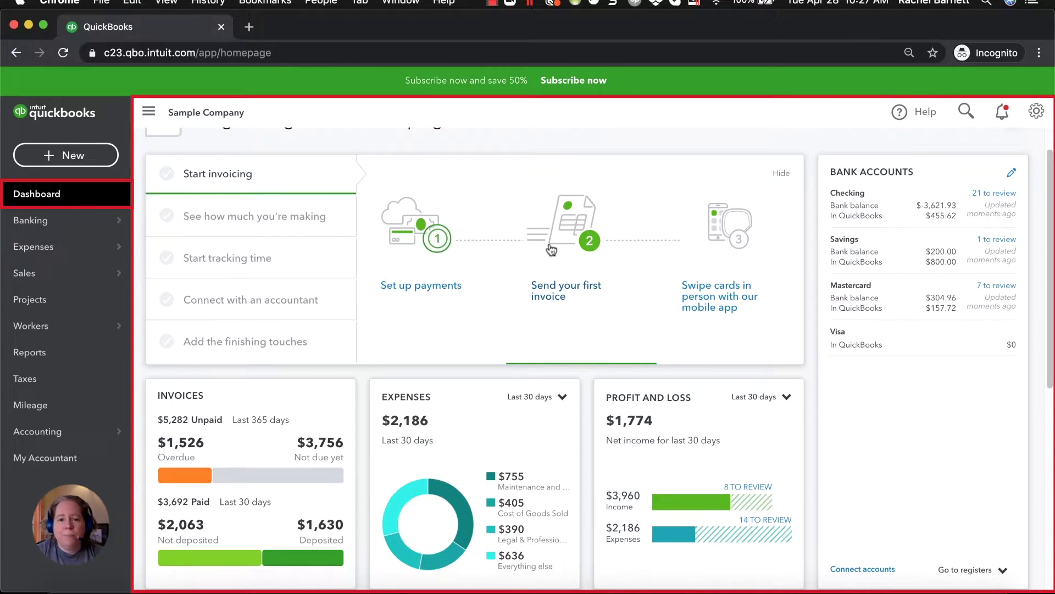
scroll(551, 250, up, 2)
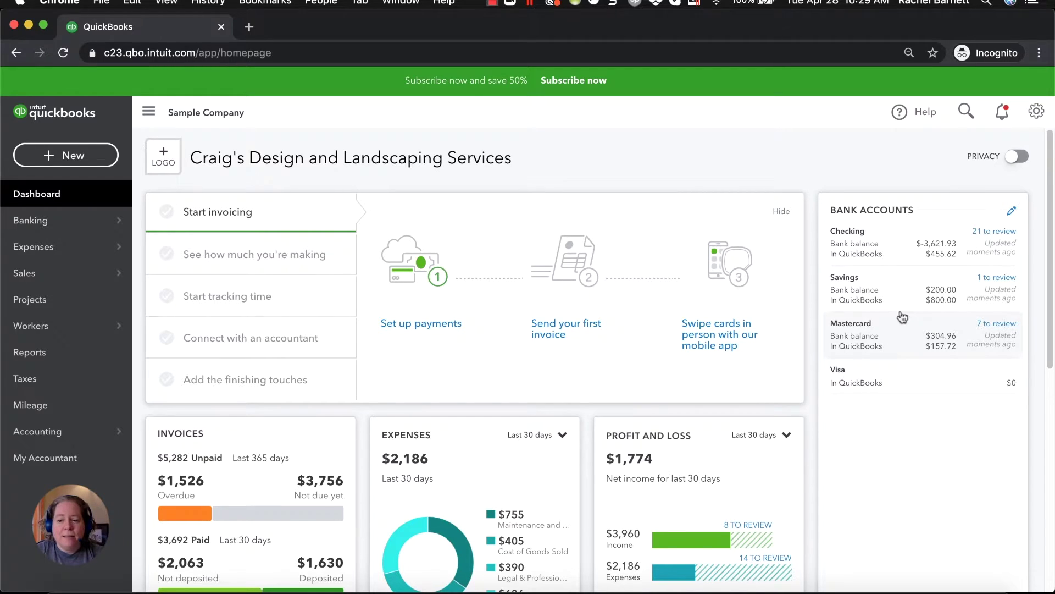
click(890, 250)
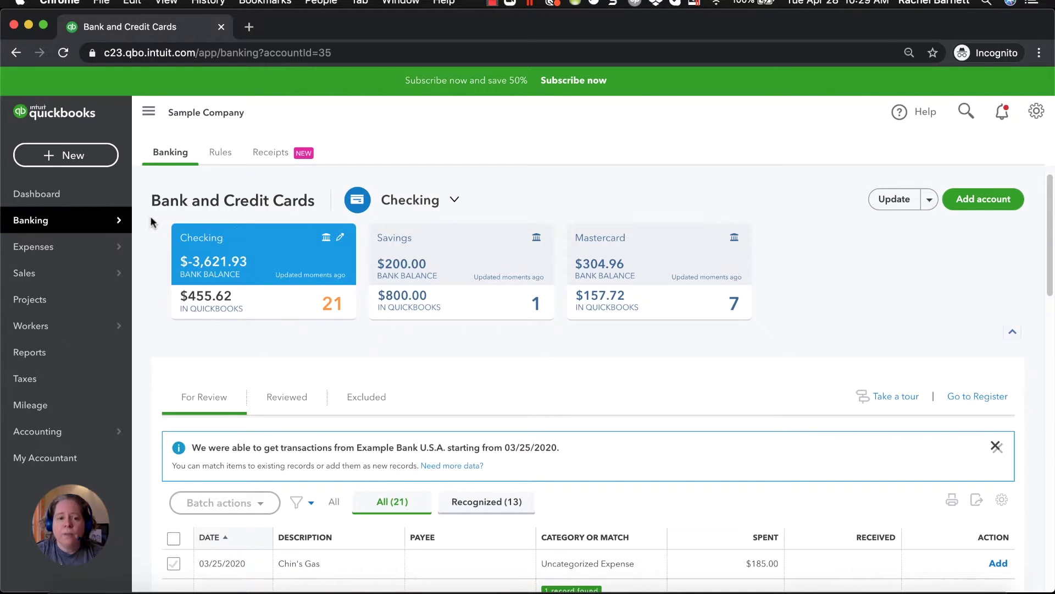
click(38, 197)
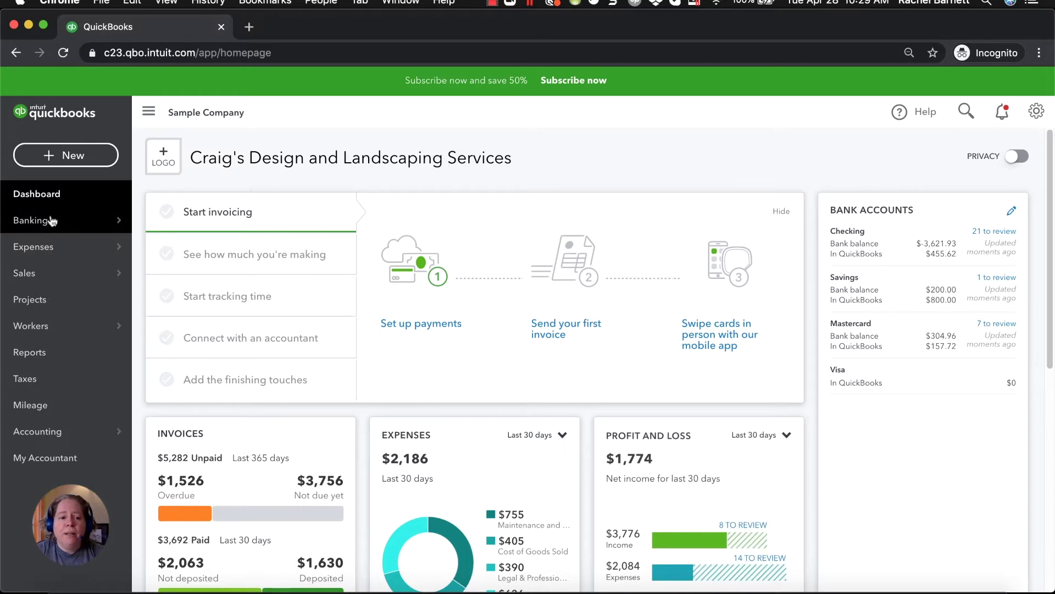
mouse_move(53, 220)
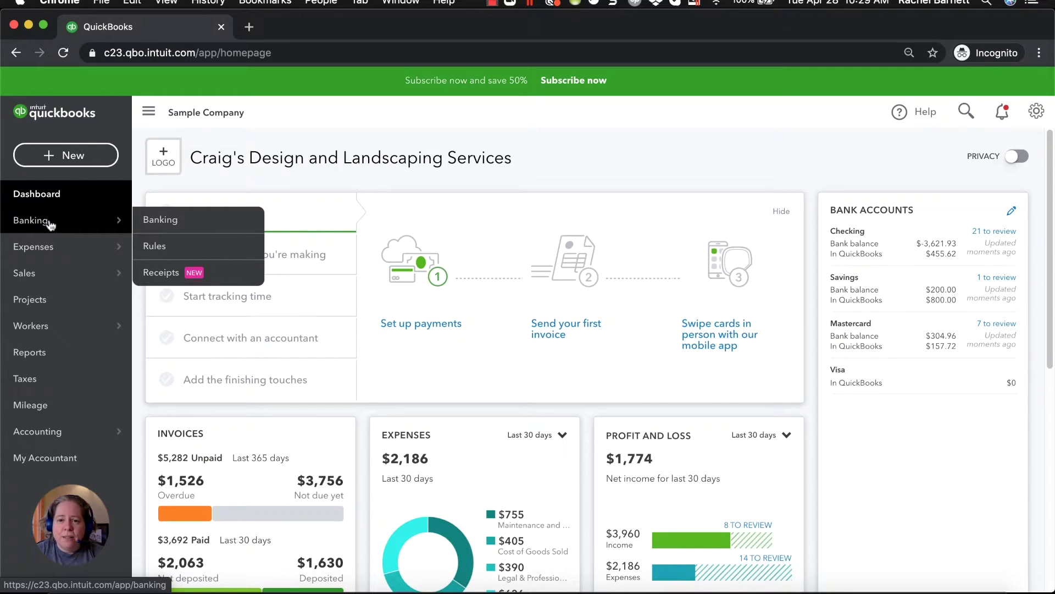
click(171, 223)
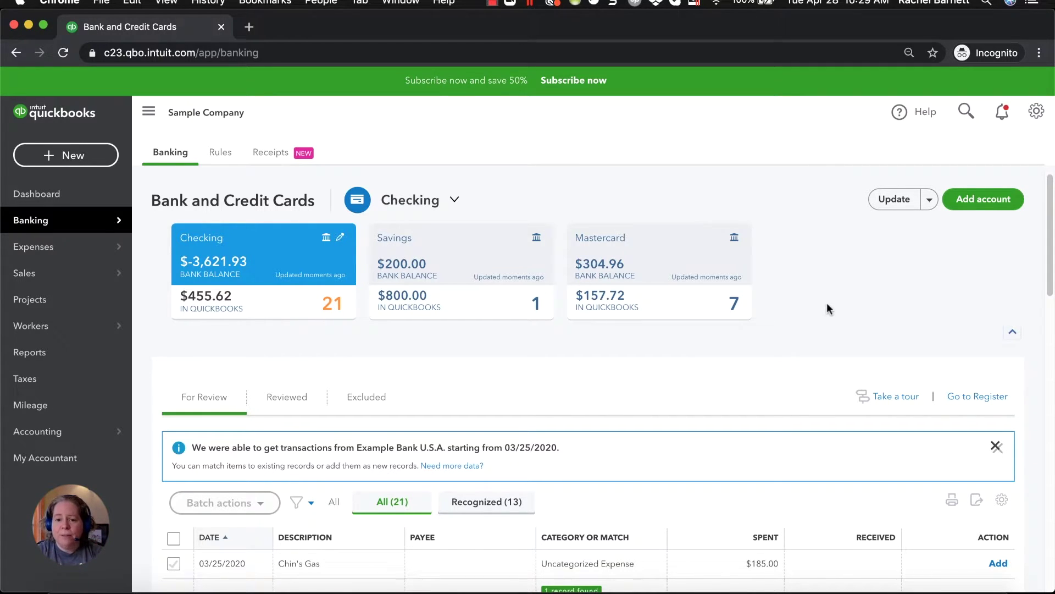
scroll(710, 489, down, 3)
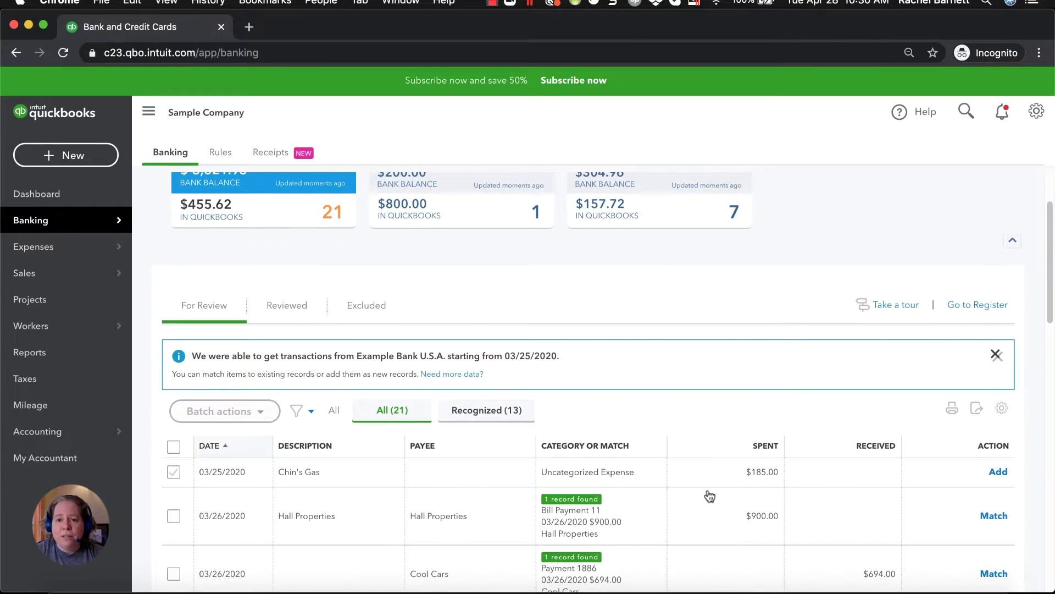
scroll(709, 495, up, 3)
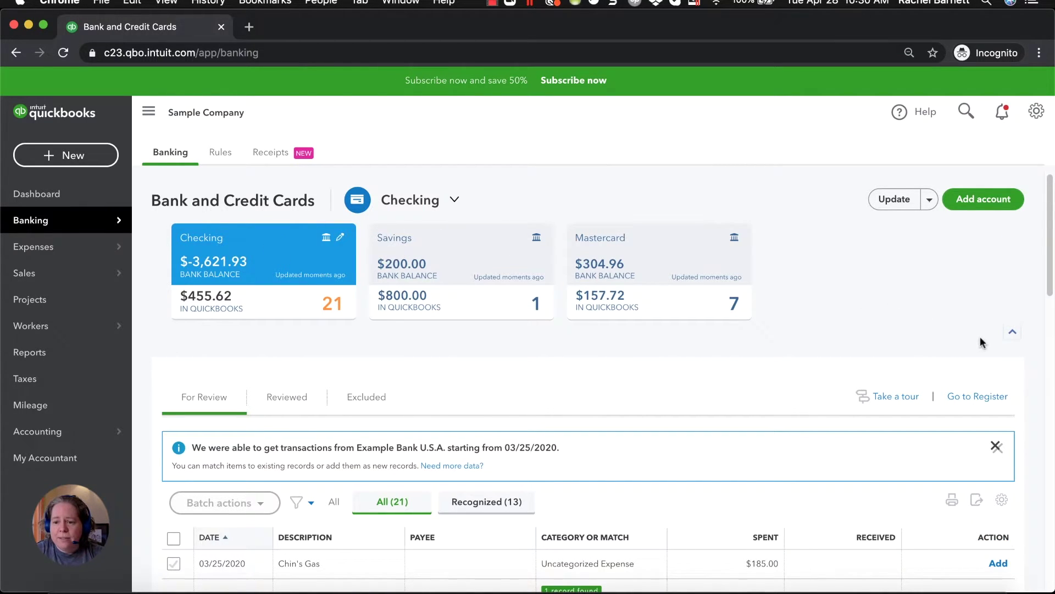
click(1013, 334)
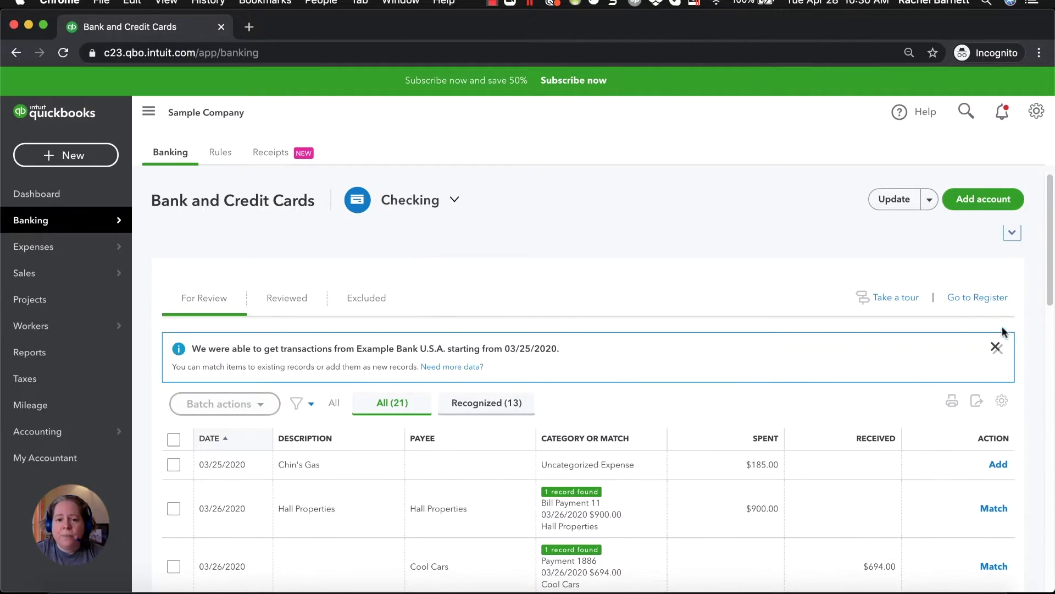
click(443, 204)
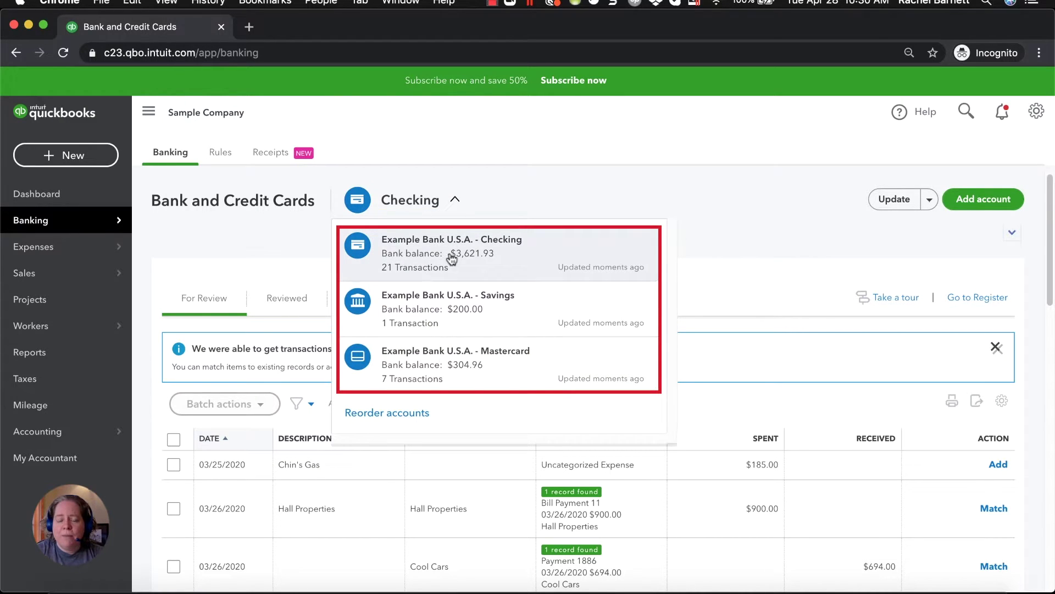
click(450, 295)
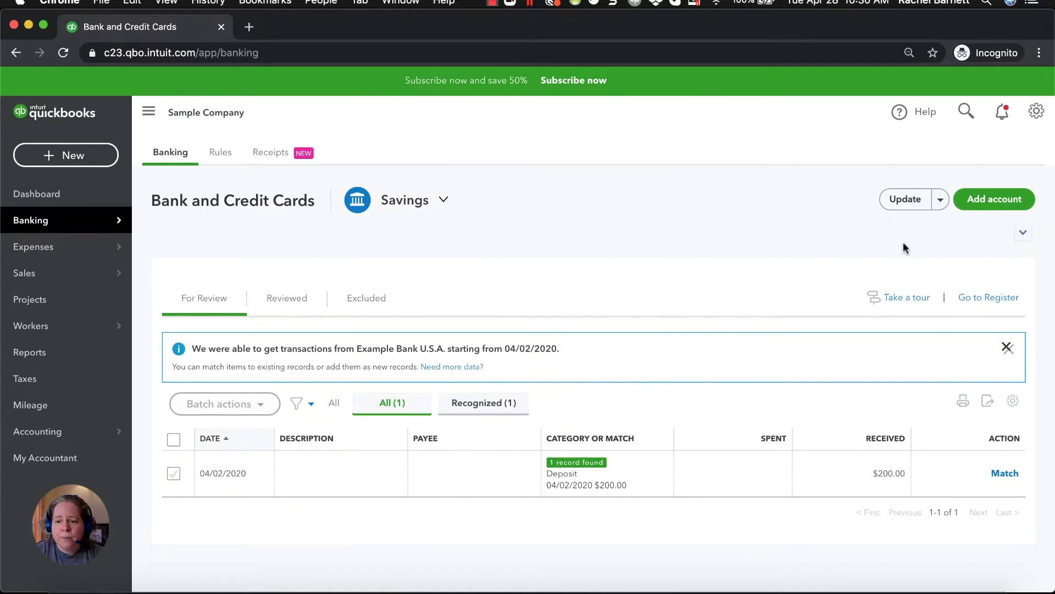
click(1023, 235)
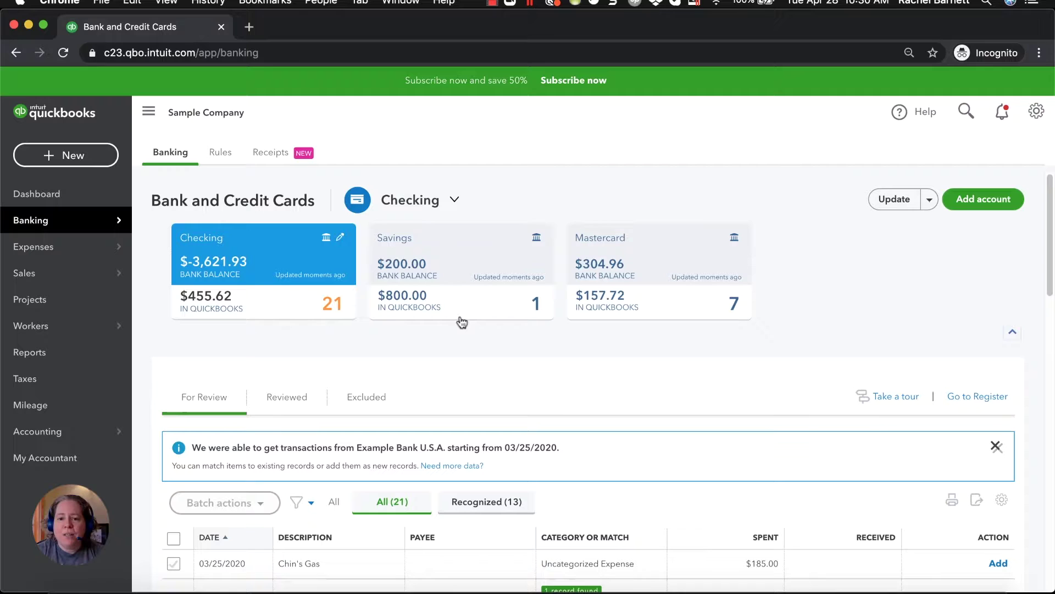
scroll(461, 322, down, 1)
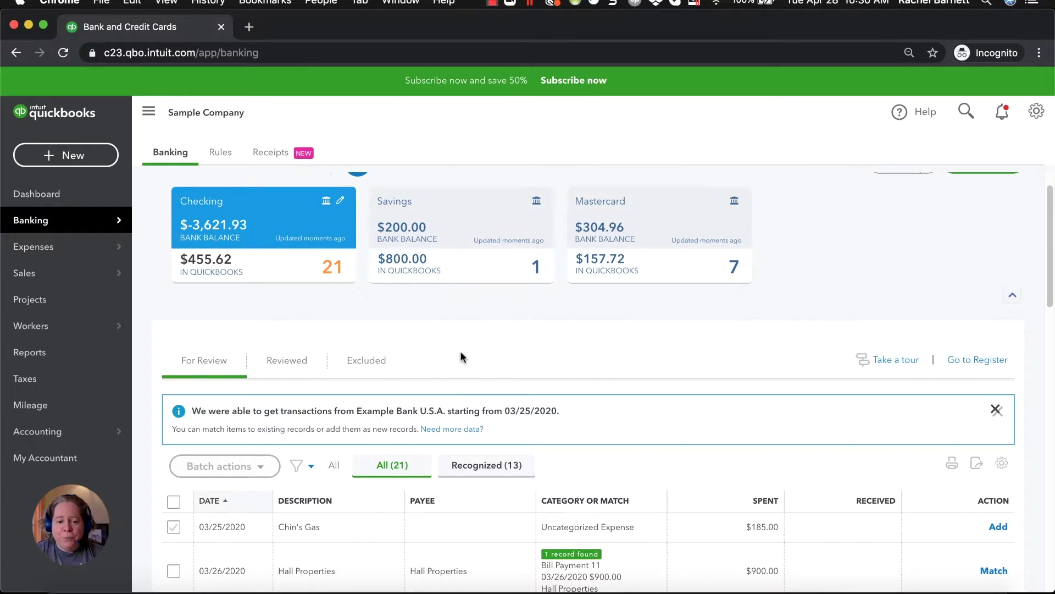
scroll(447, 360, down, 2)
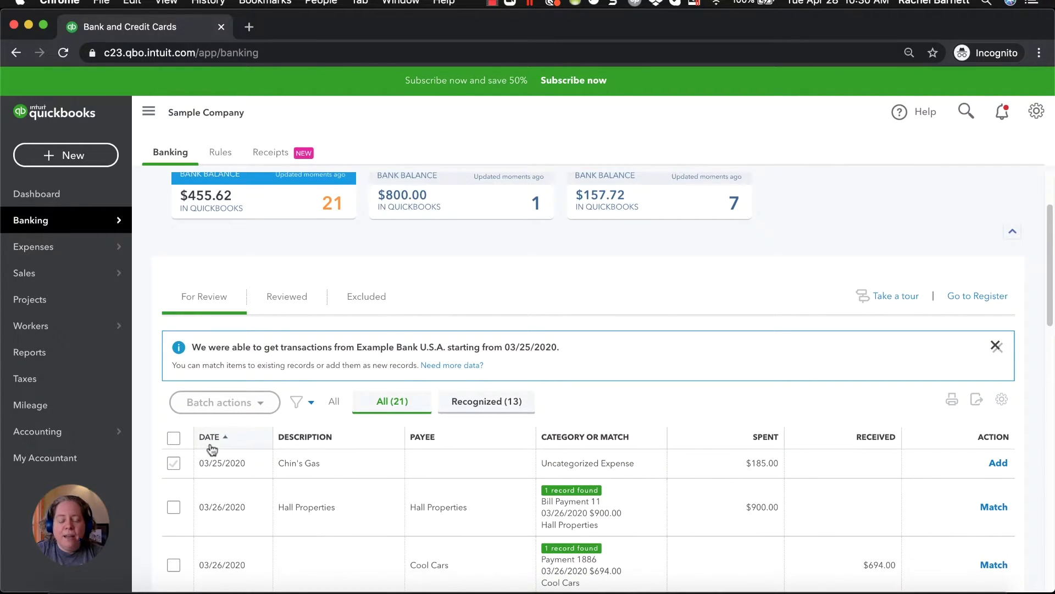
click(221, 440)
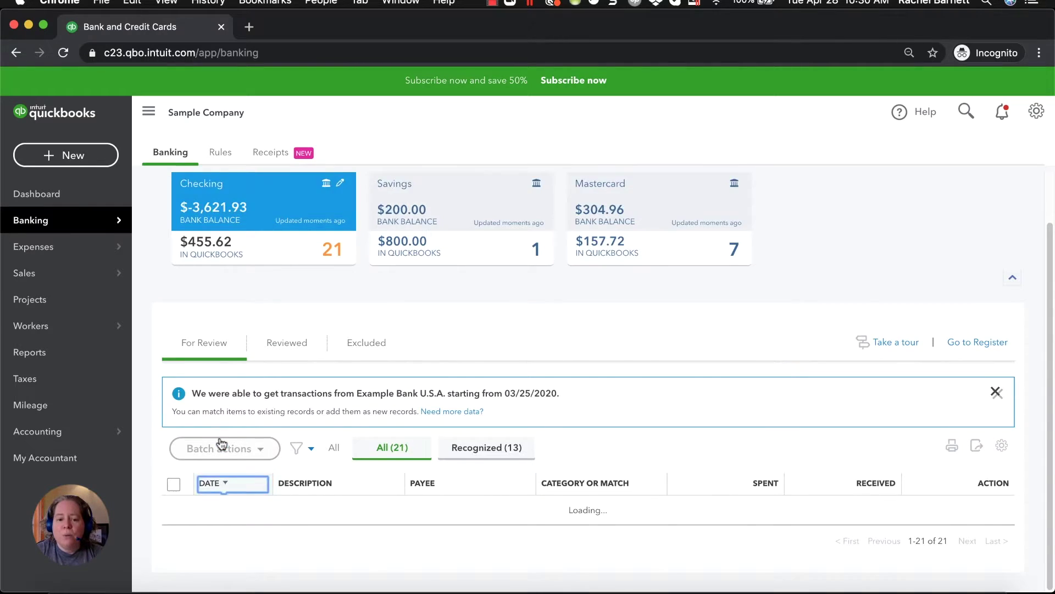
click(224, 440)
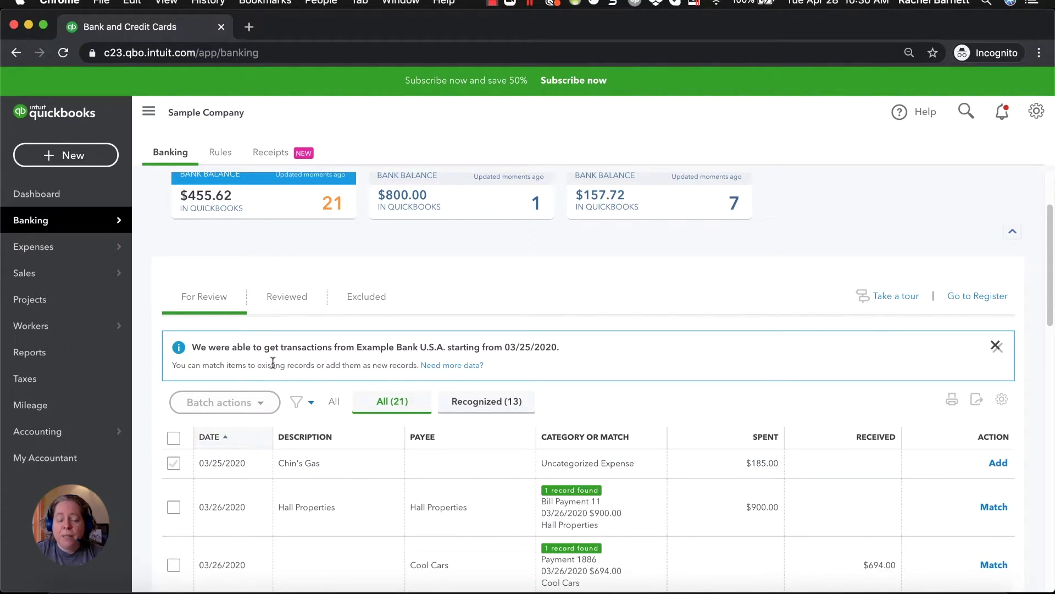
scroll(287, 284, up, 1)
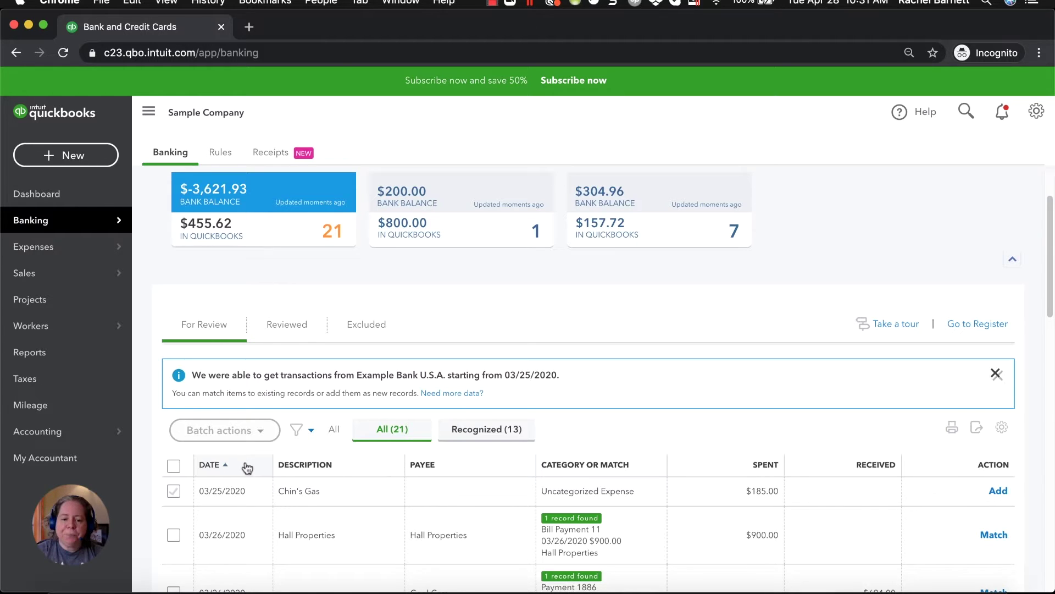
scroll(245, 465, down, 1)
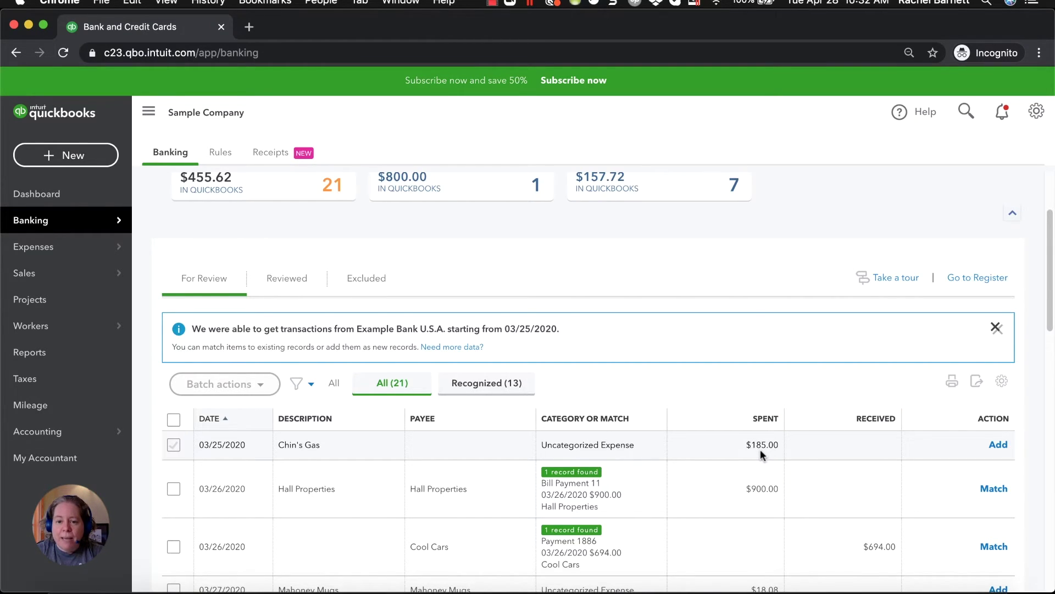
scroll(760, 449, up, 3)
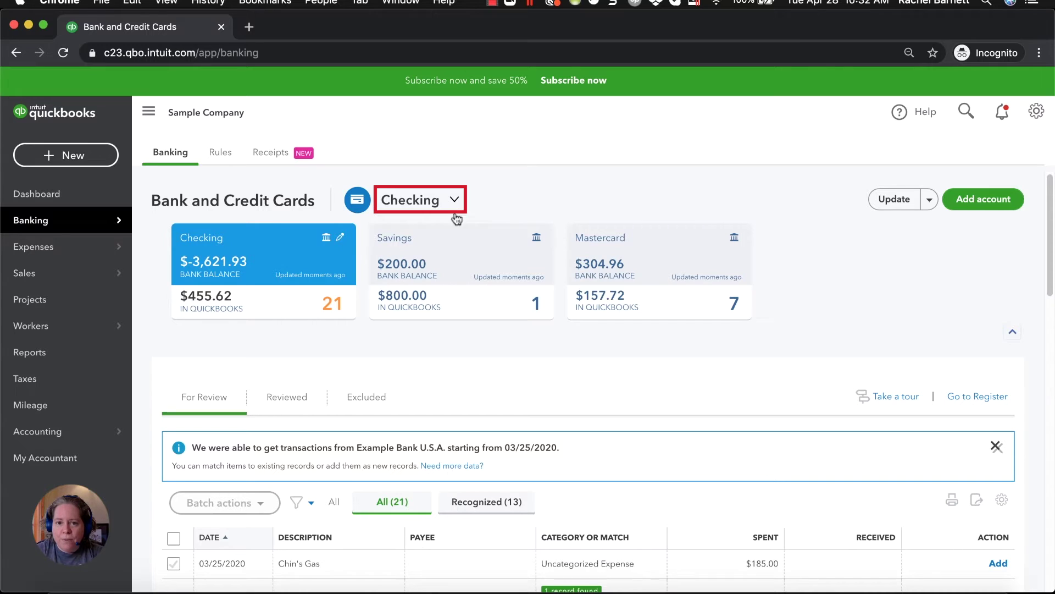
scroll(844, 476, down, 1)
scroll(740, 465, up, 1)
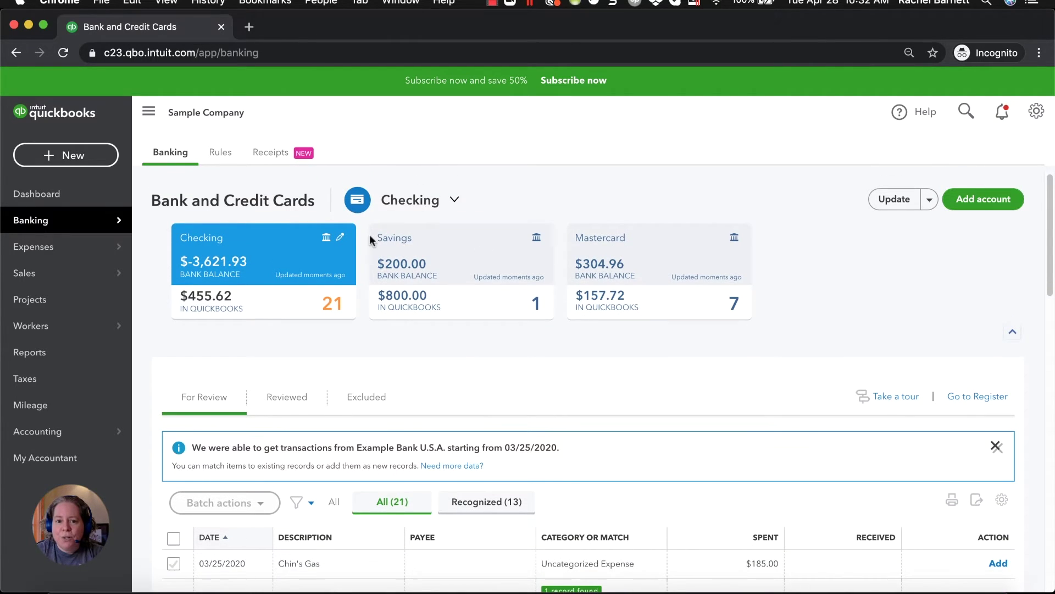
scroll(842, 437, down, 3)
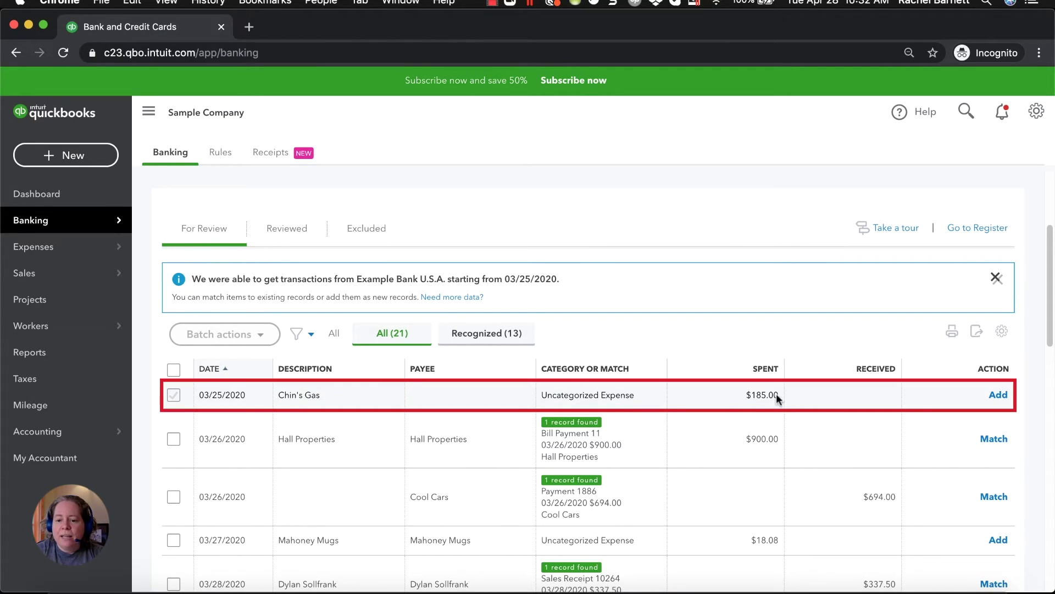
Expand the $185.00 Chin's Gas transaction and set its payee to Chin's Gas and Oil.
click(361, 392)
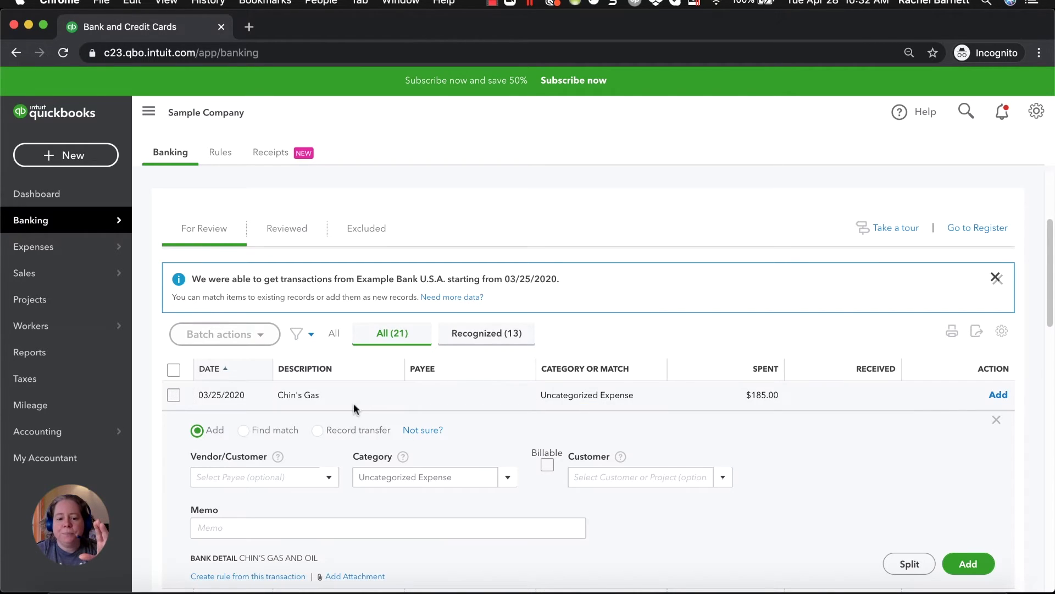
scroll(292, 458, down, 1)
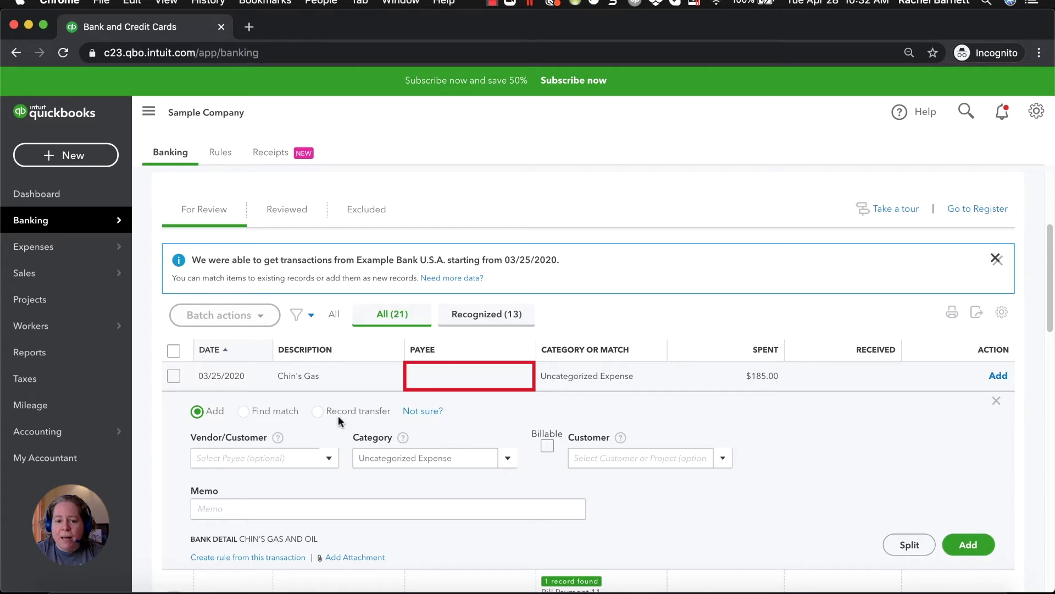
click(283, 453)
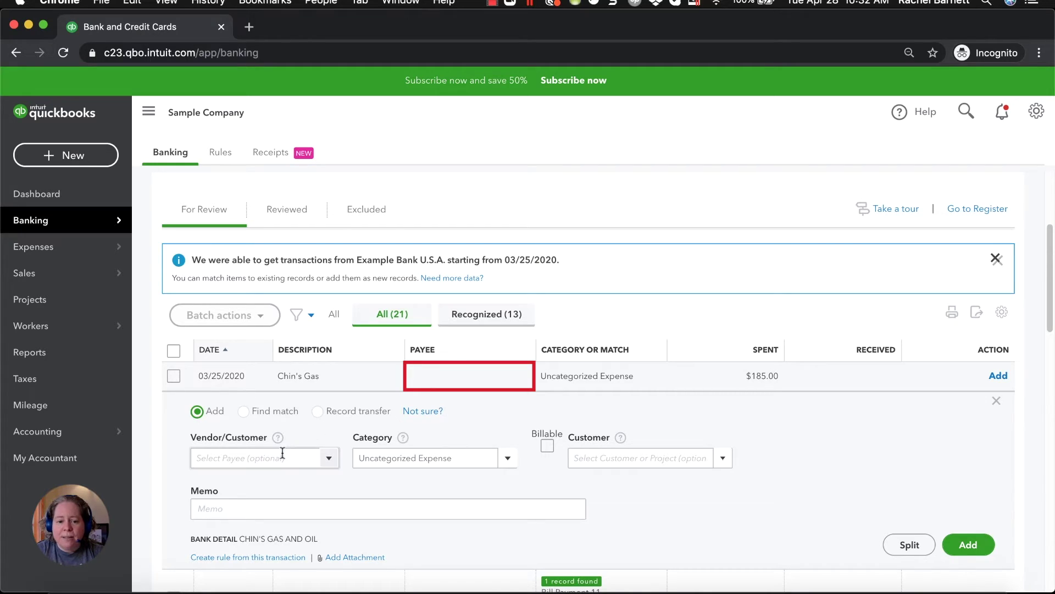
click(329, 460)
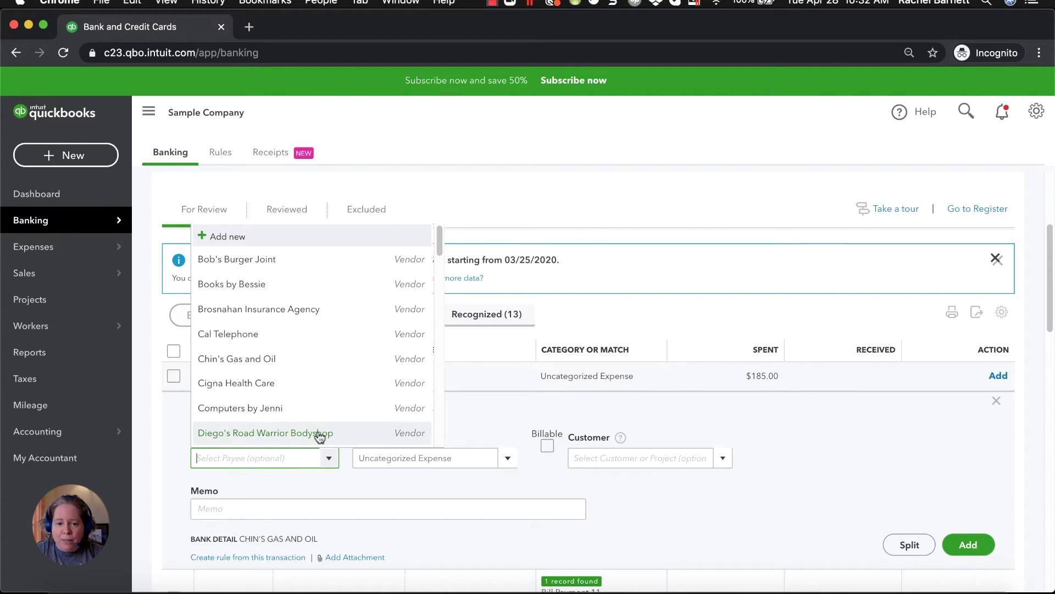
scroll(381, 327, down, 3)
drag(434, 272, 434, 237)
click(243, 358)
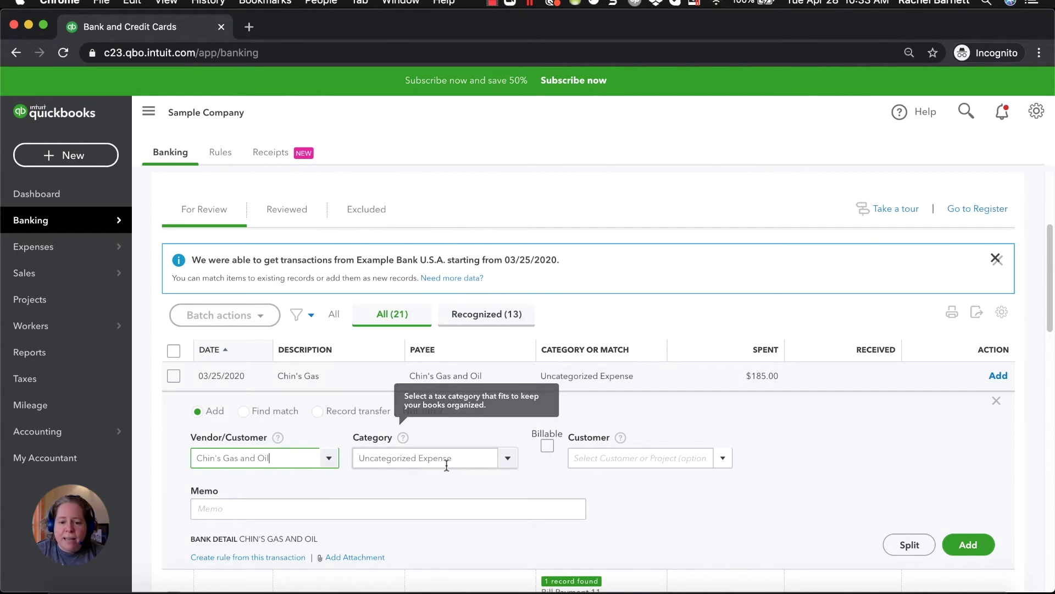
click(455, 458)
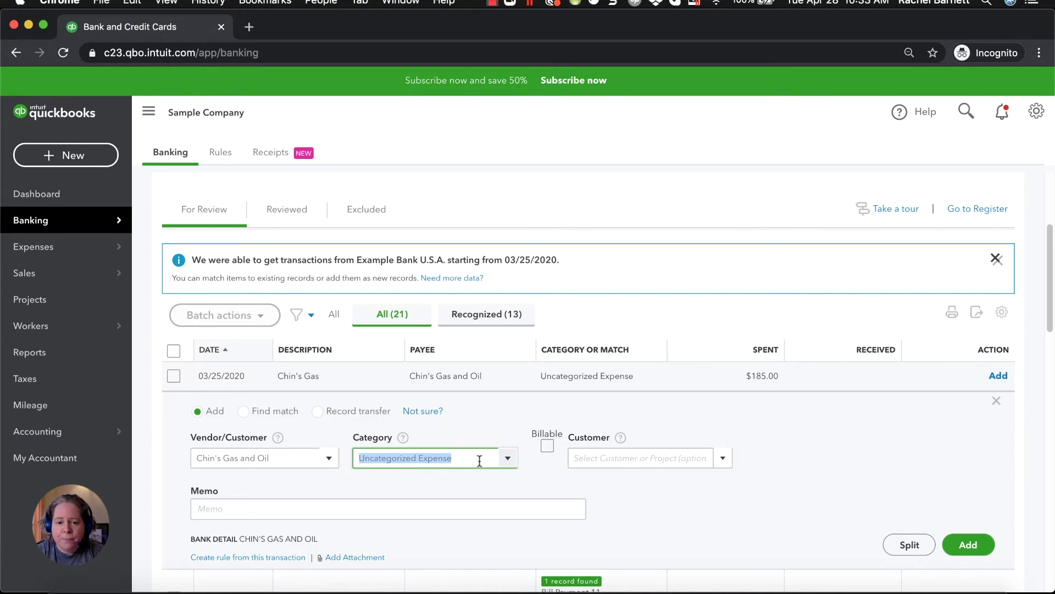
Change the Chin's Gas transaction's category to Checking.
scroll(479, 460, up, 5)
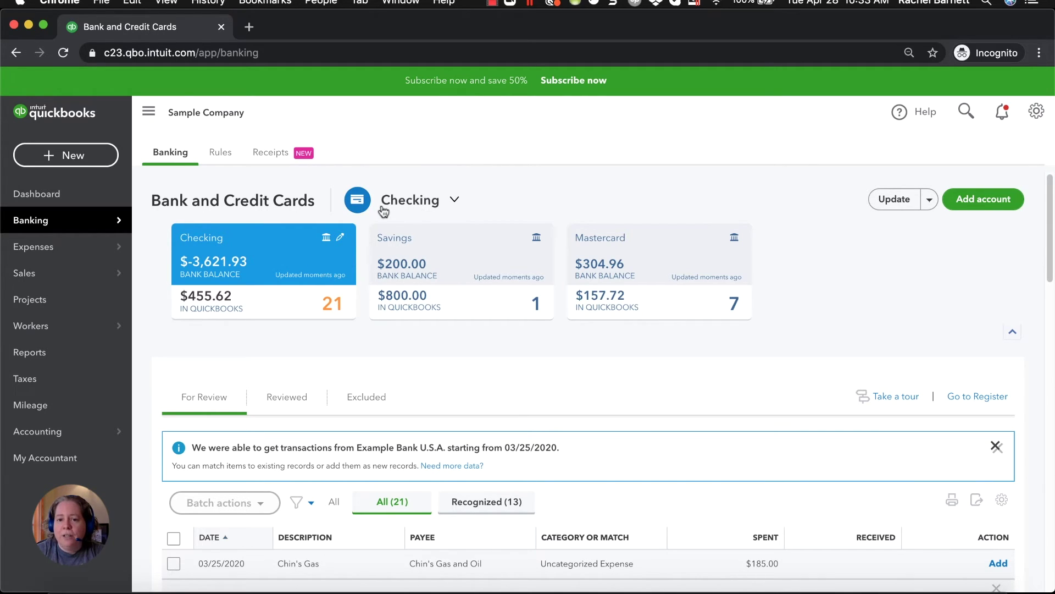
scroll(407, 275, down, 1)
scroll(426, 407, down, 3)
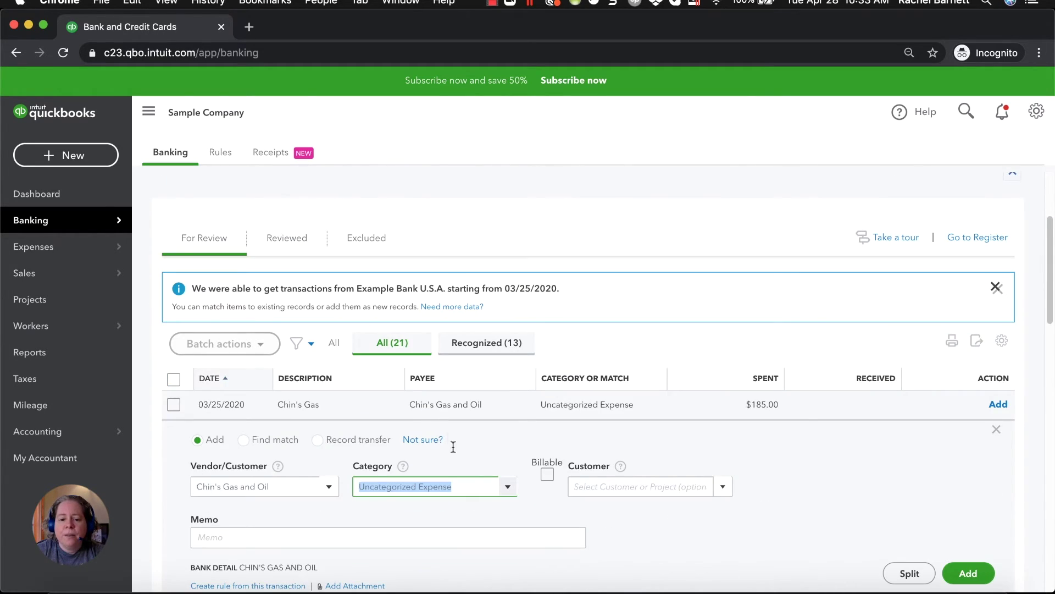
click(507, 487)
text(check)
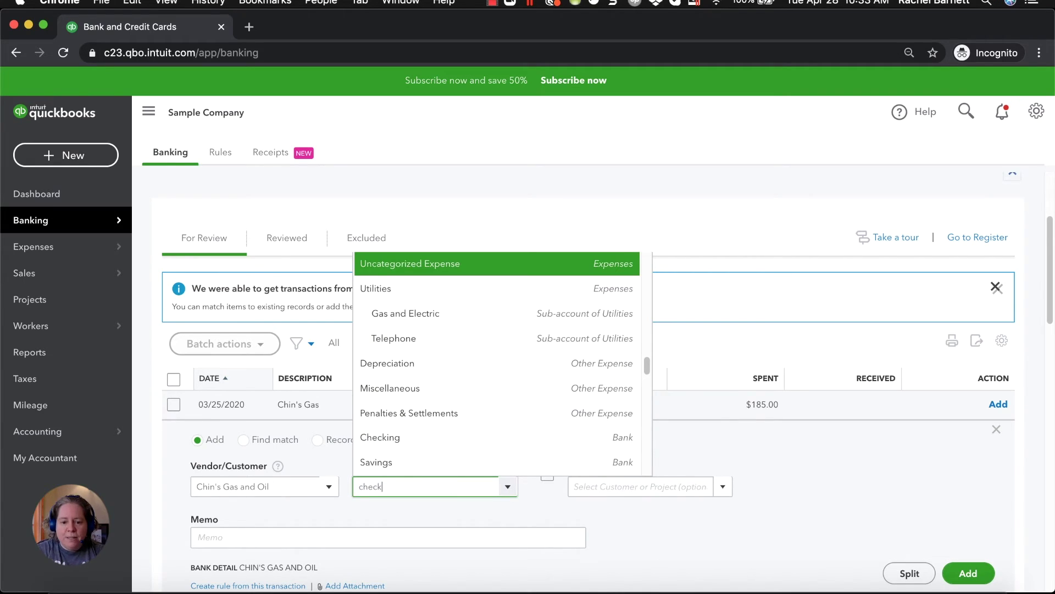
key(Return)
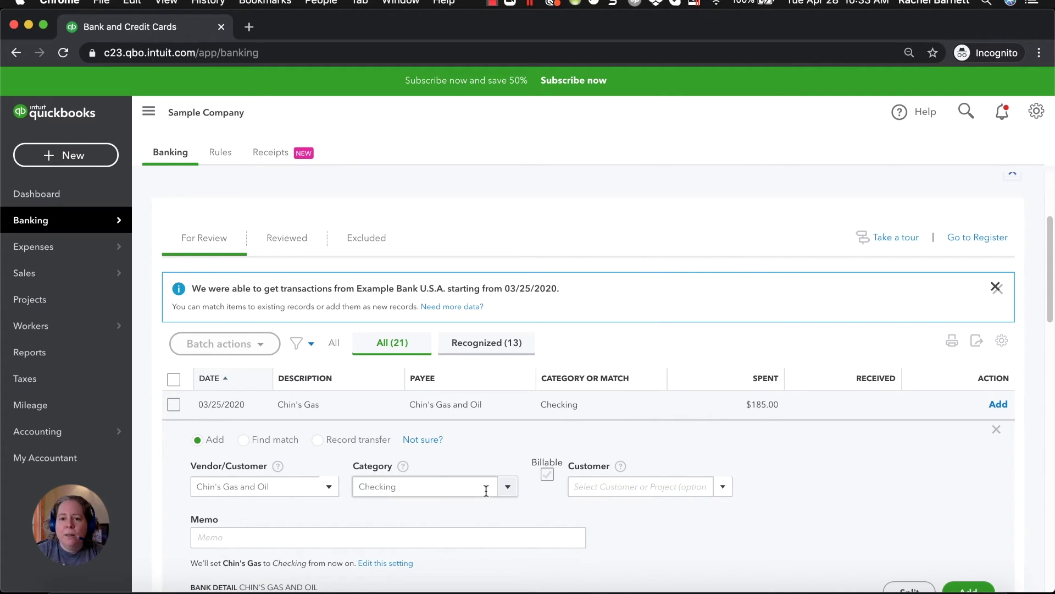
Delete the Checking category so the field is left blank.
scroll(497, 493, up, 4)
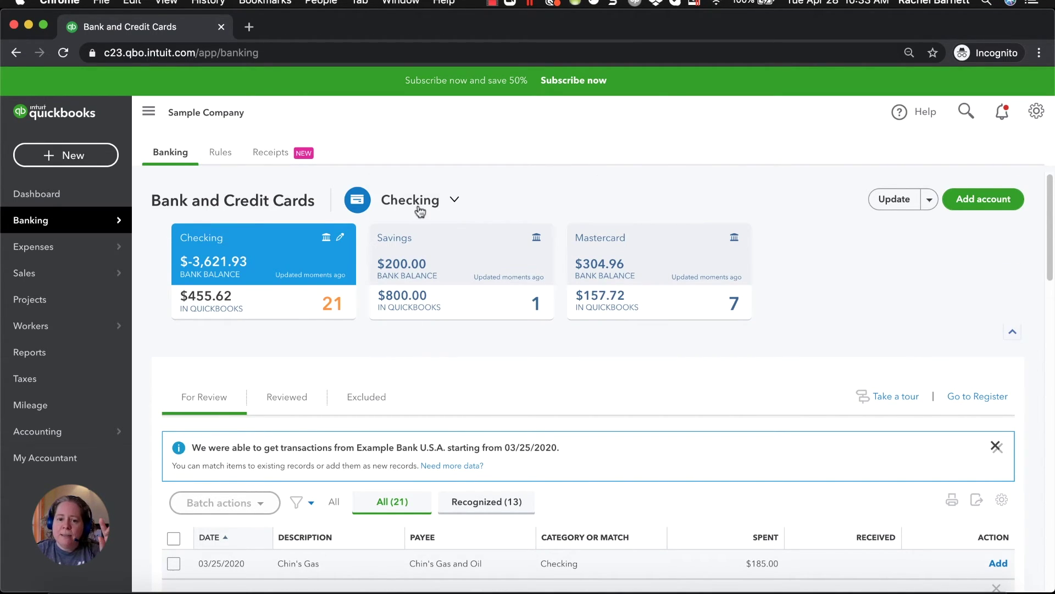
click(588, 563)
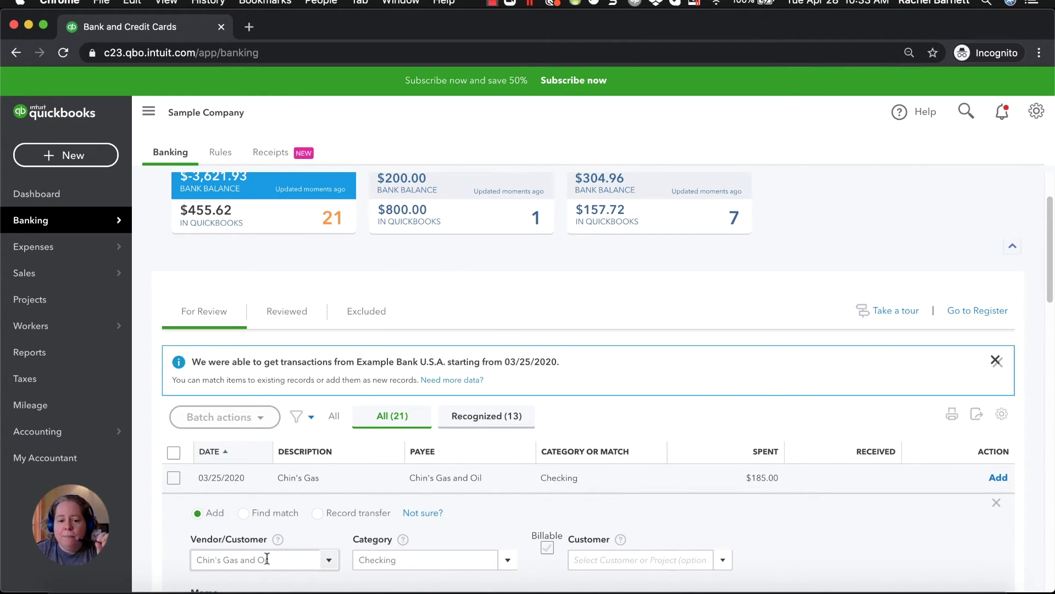
click(365, 560)
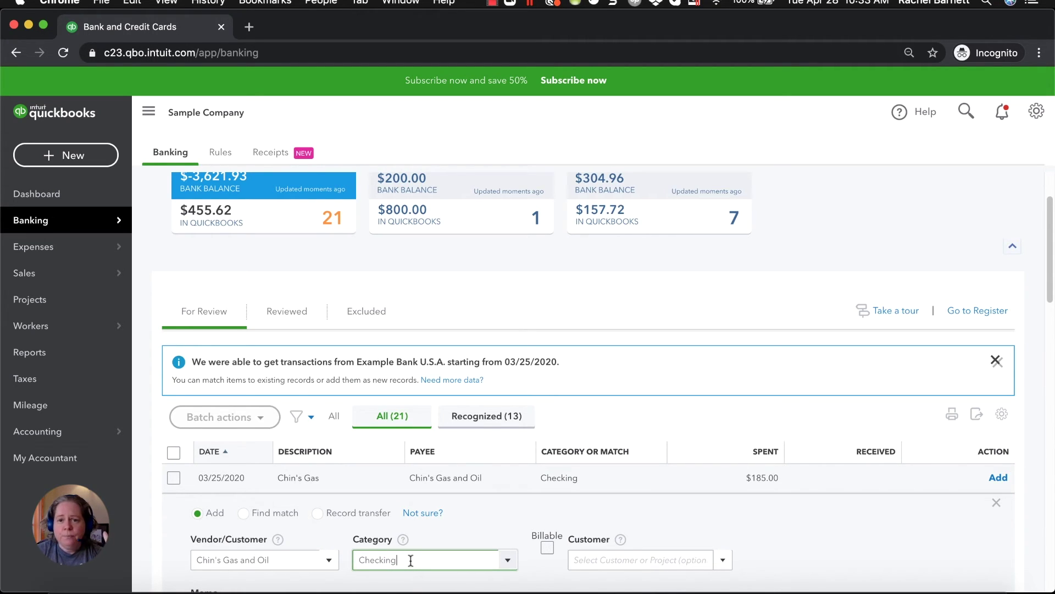
key(BackSpace)
key(BackSpace)
key(BackSpace)
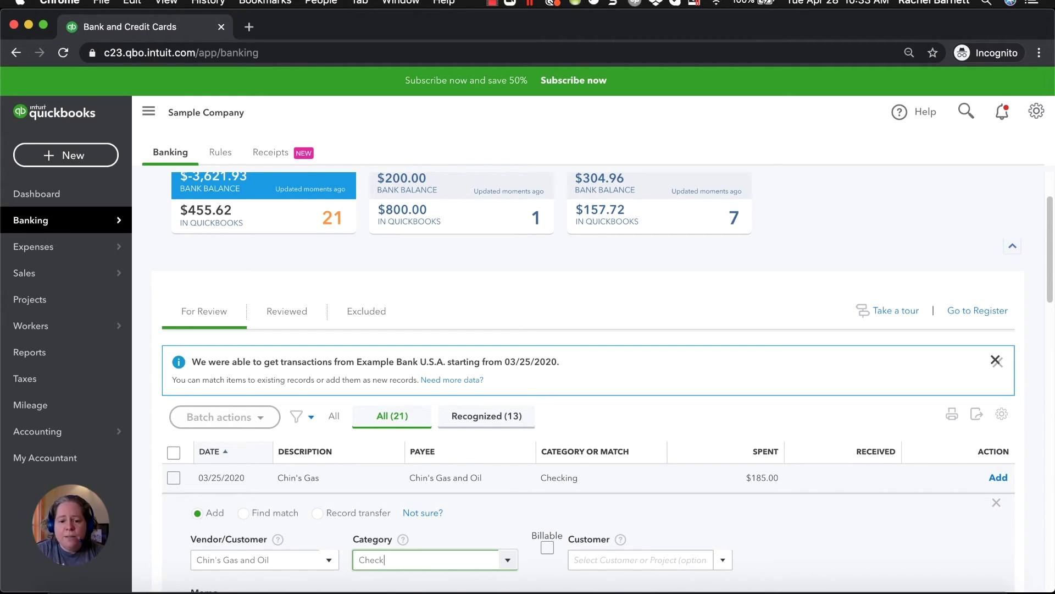
key(BackSpace)
click(340, 546)
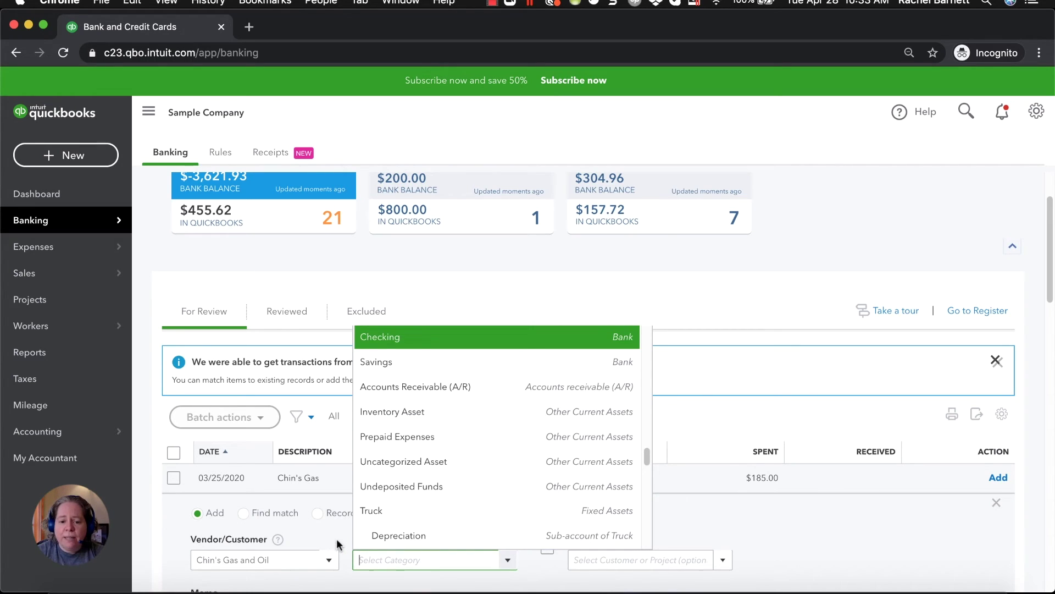
scroll(379, 330, up, 2)
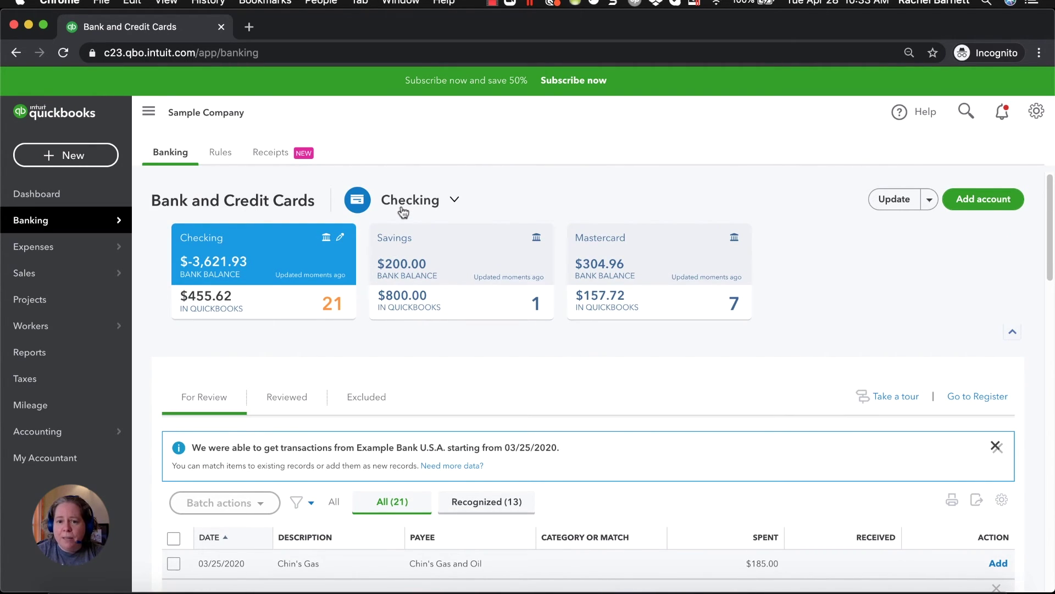
scroll(422, 389, down, 4)
Categorize the $185.00 Chin's Gas charge as Utilities:Gas and Electric and add it.
click(456, 437)
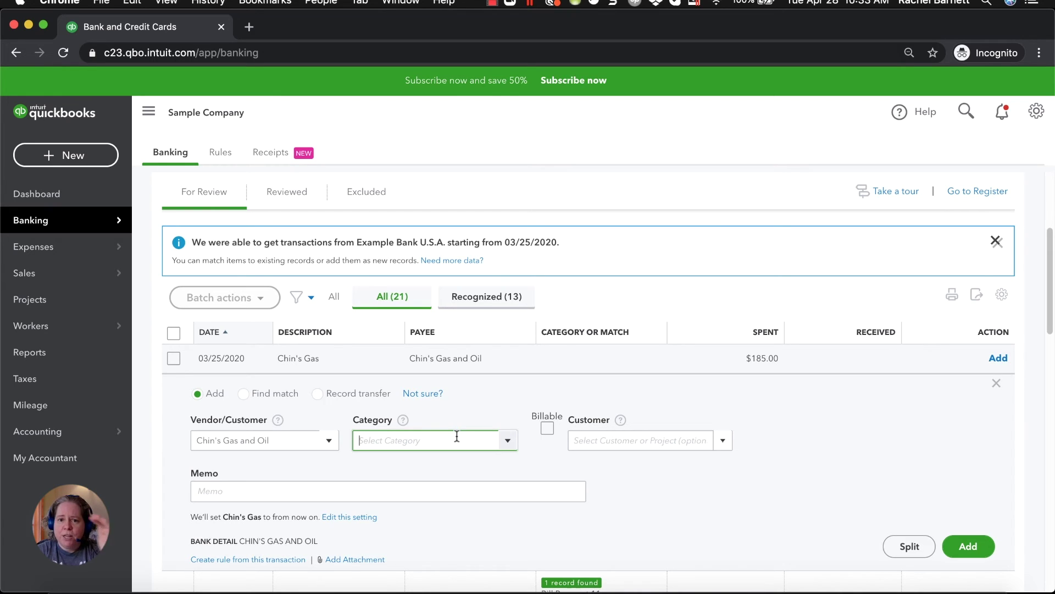
text(gas)
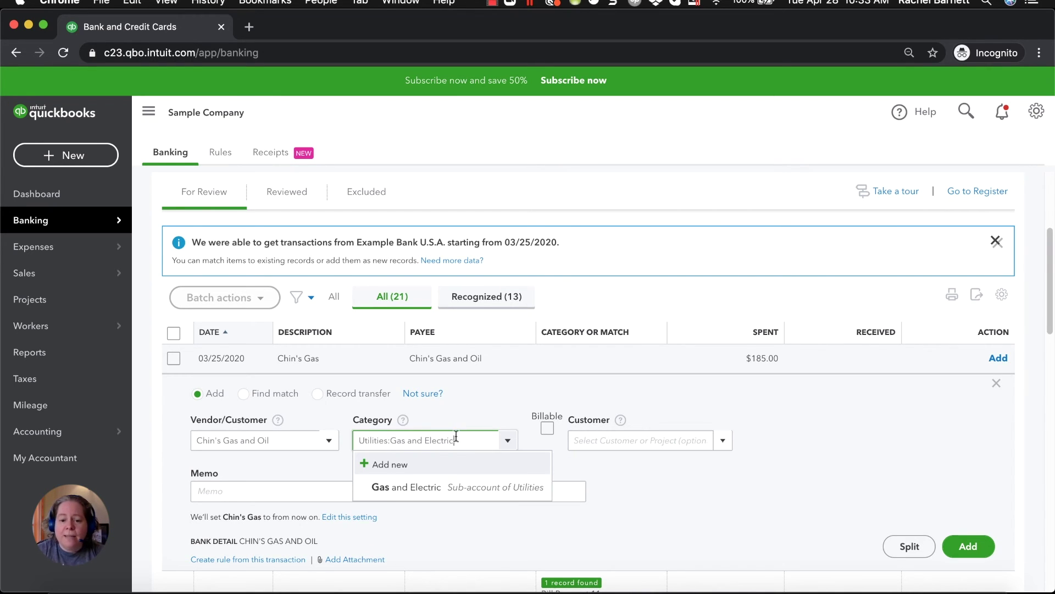
click(447, 472)
click(748, 506)
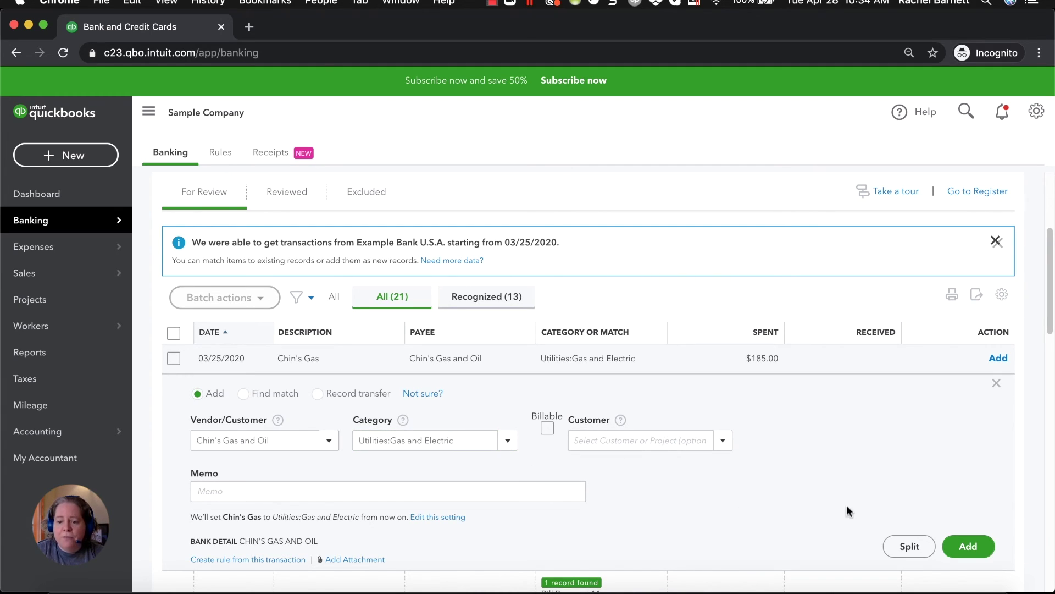
click(976, 546)
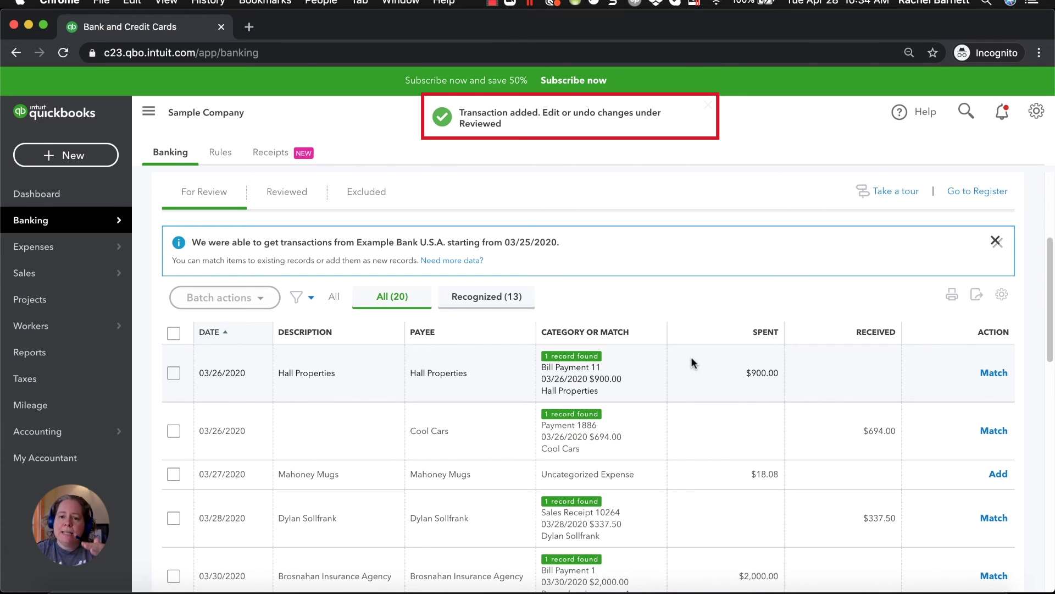